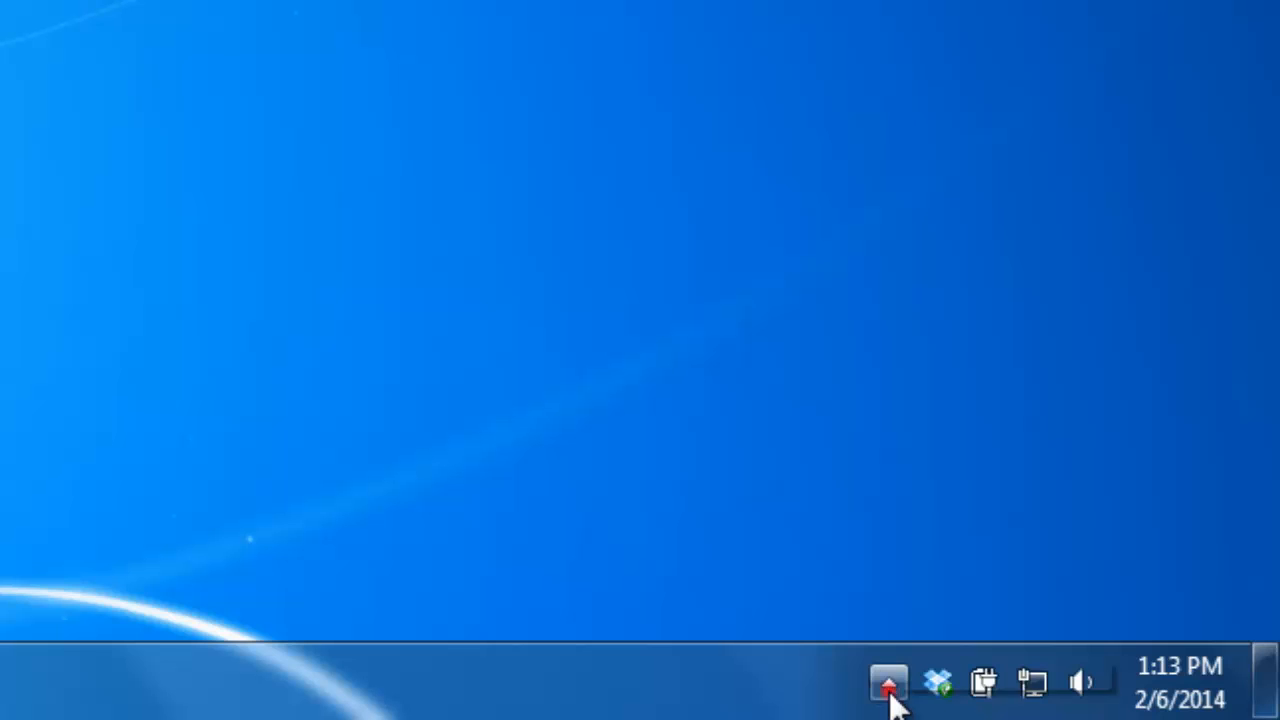
Open SMART Response Teacher Tools to start a class
left_click(888, 684)
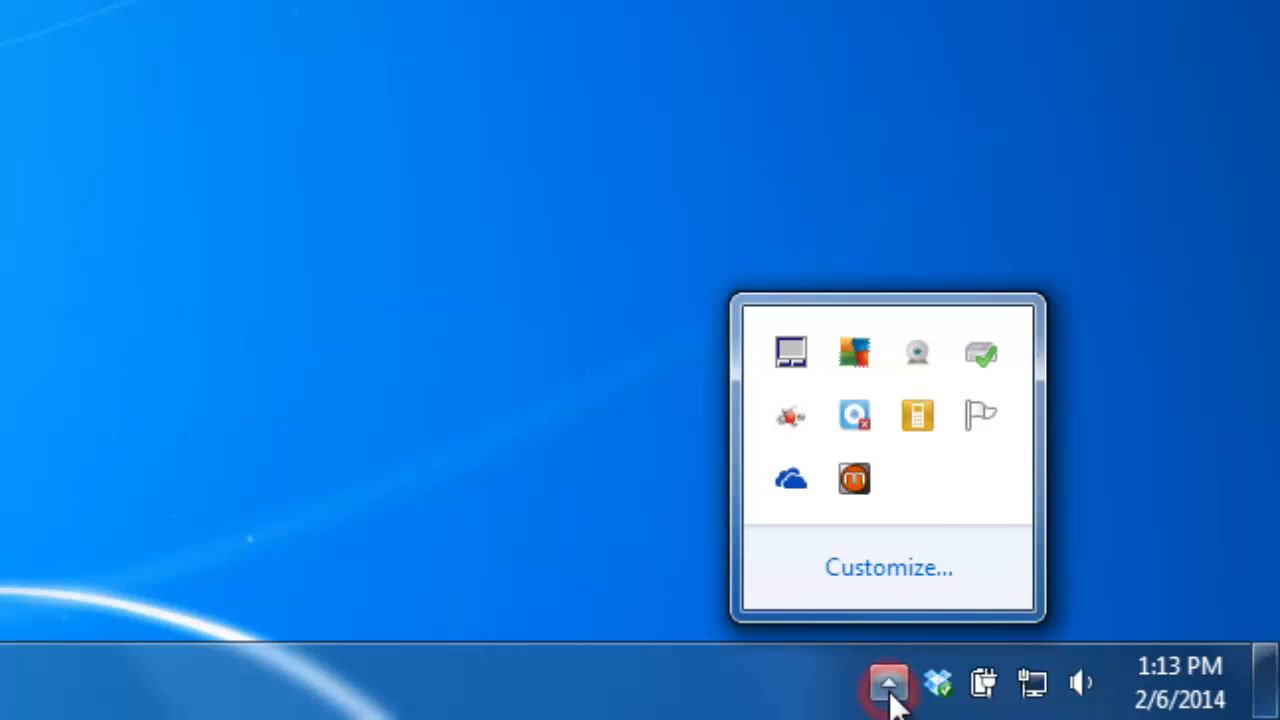
left_click(919, 412)
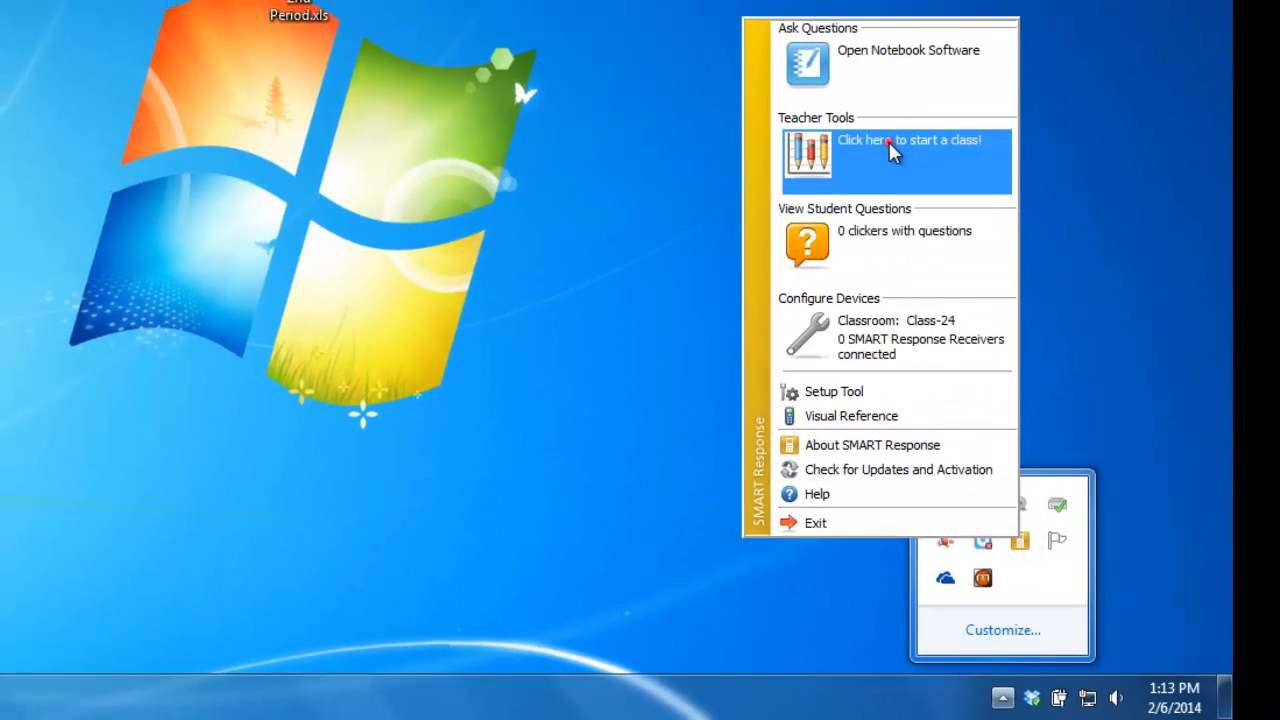
left_click(888, 140)
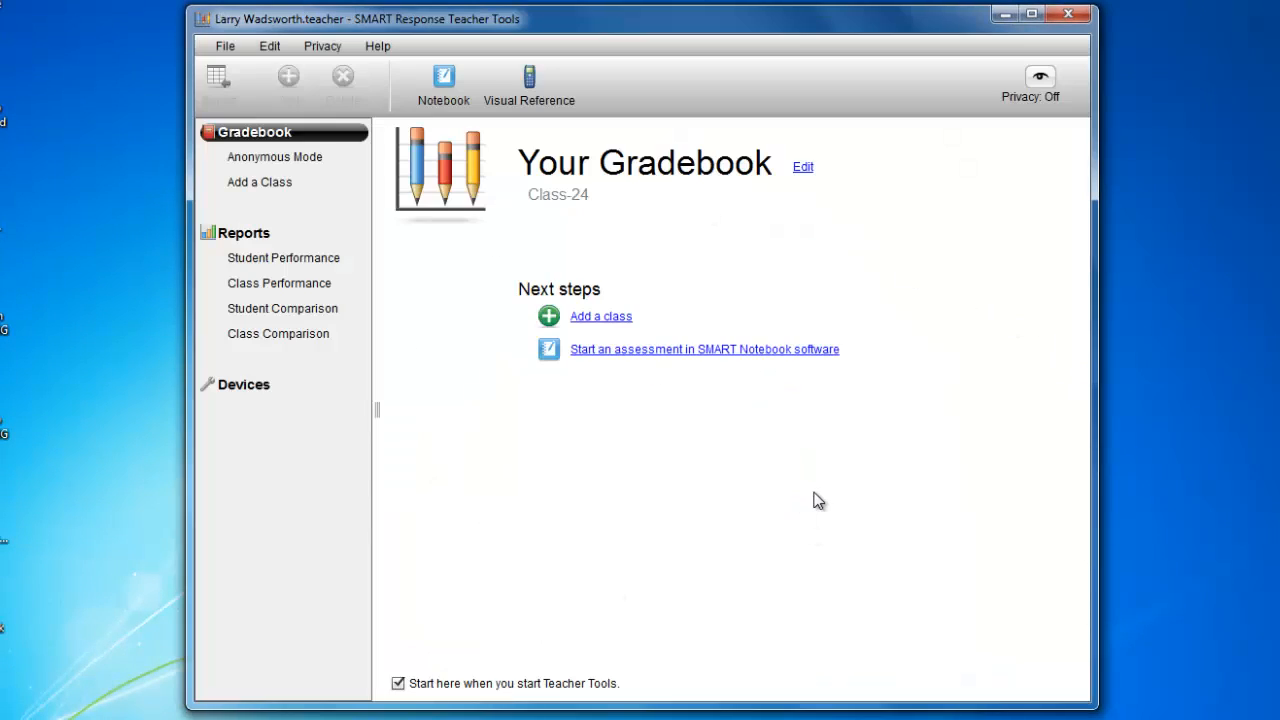
Start a new teacher file and set the teacher's title to Mr
left_click(225, 47)
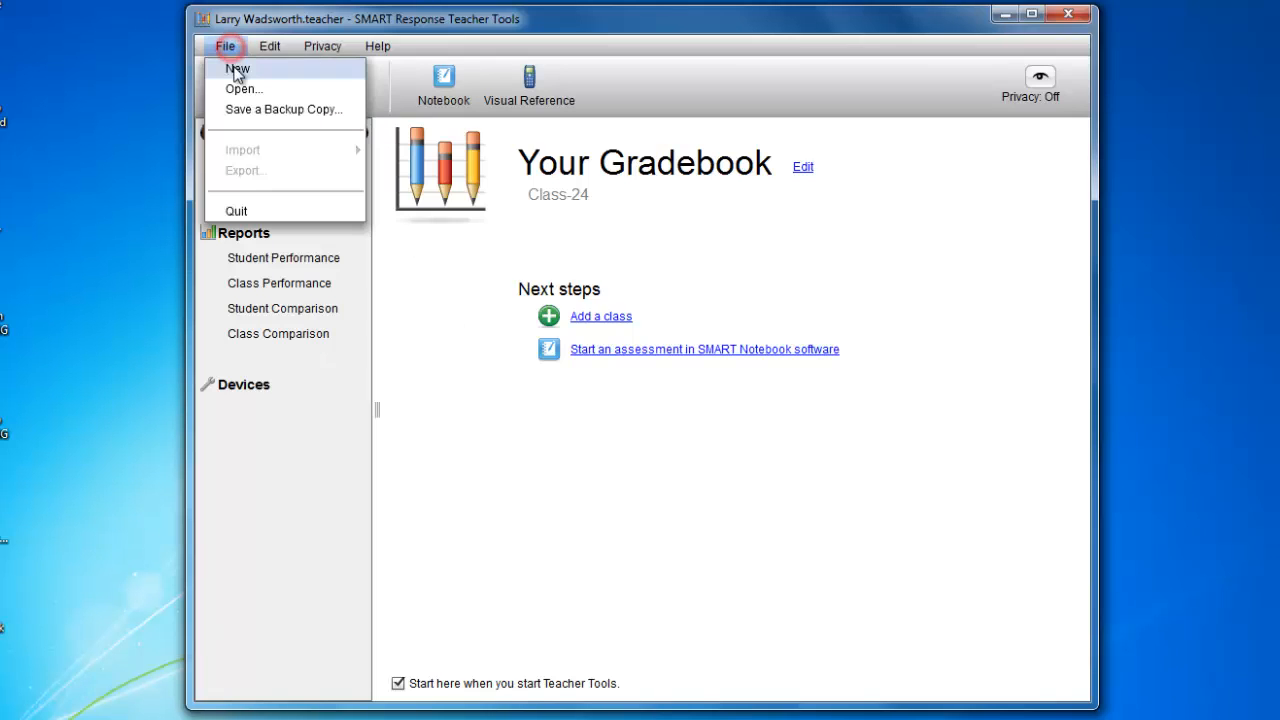
left_click(237, 70)
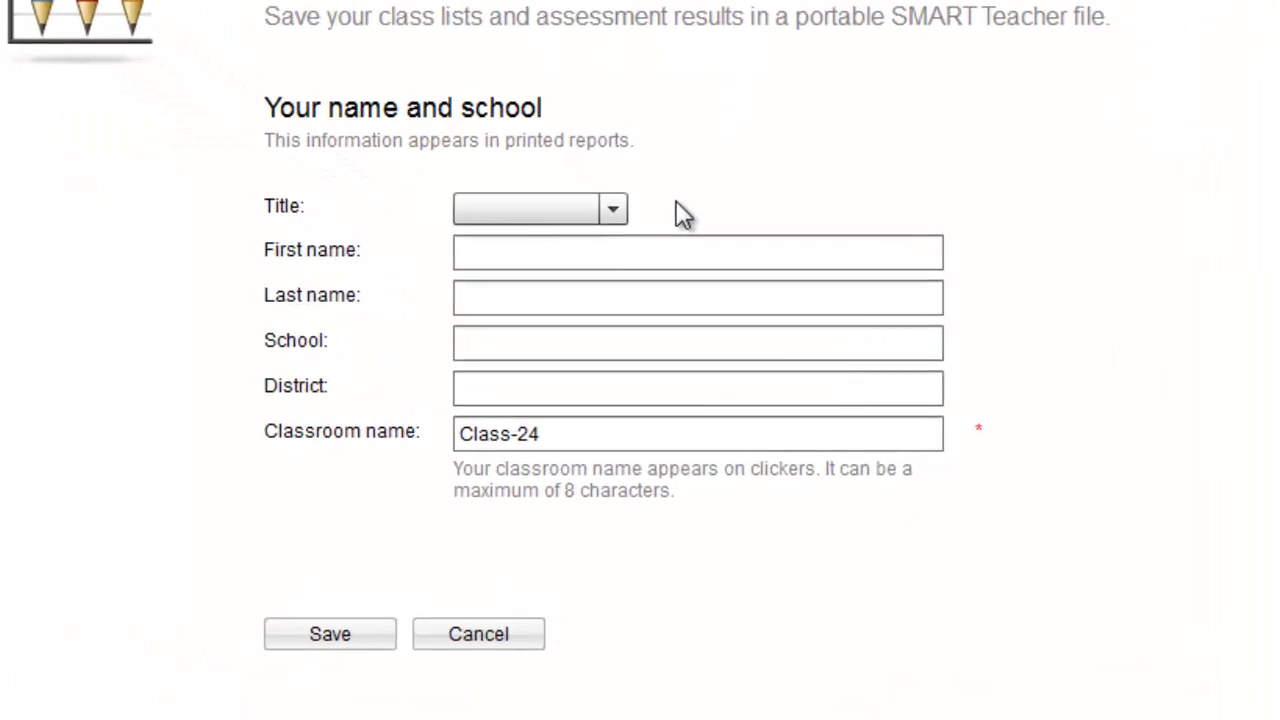
left_click(623, 281)
left_click(545, 301)
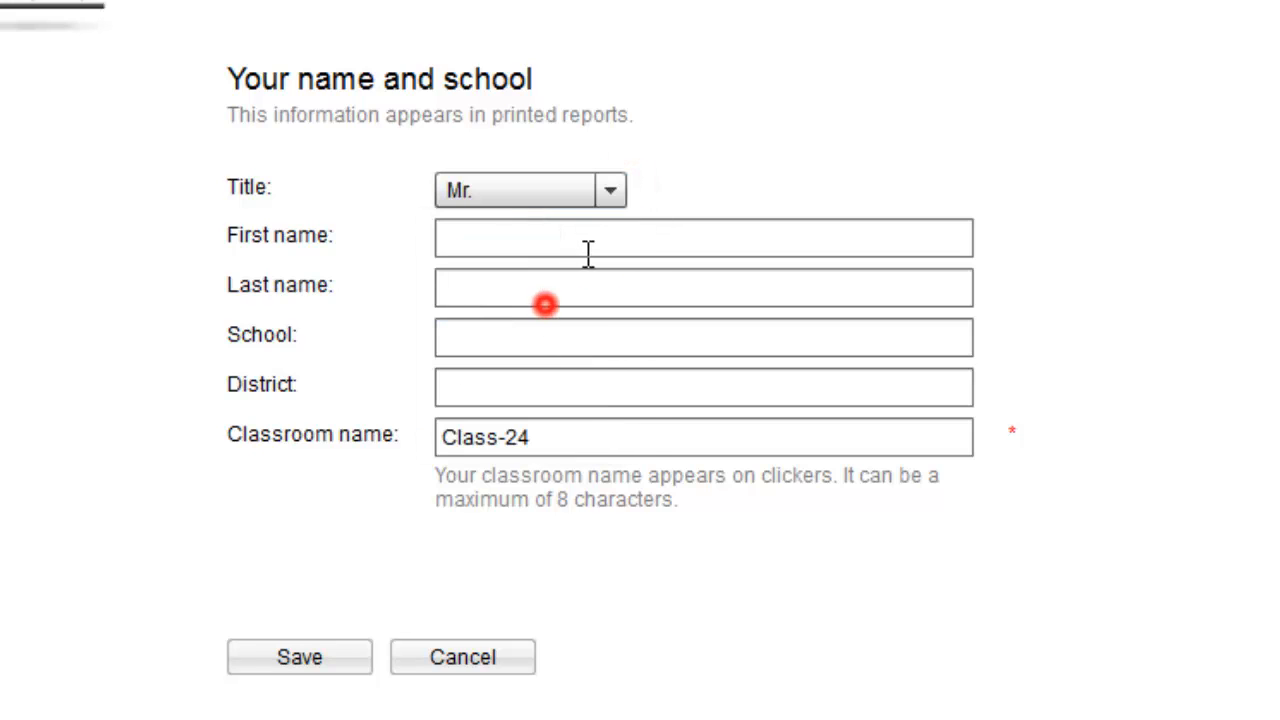
Enter the teacher's first and last name in the gradebook information
left_click(592, 236)
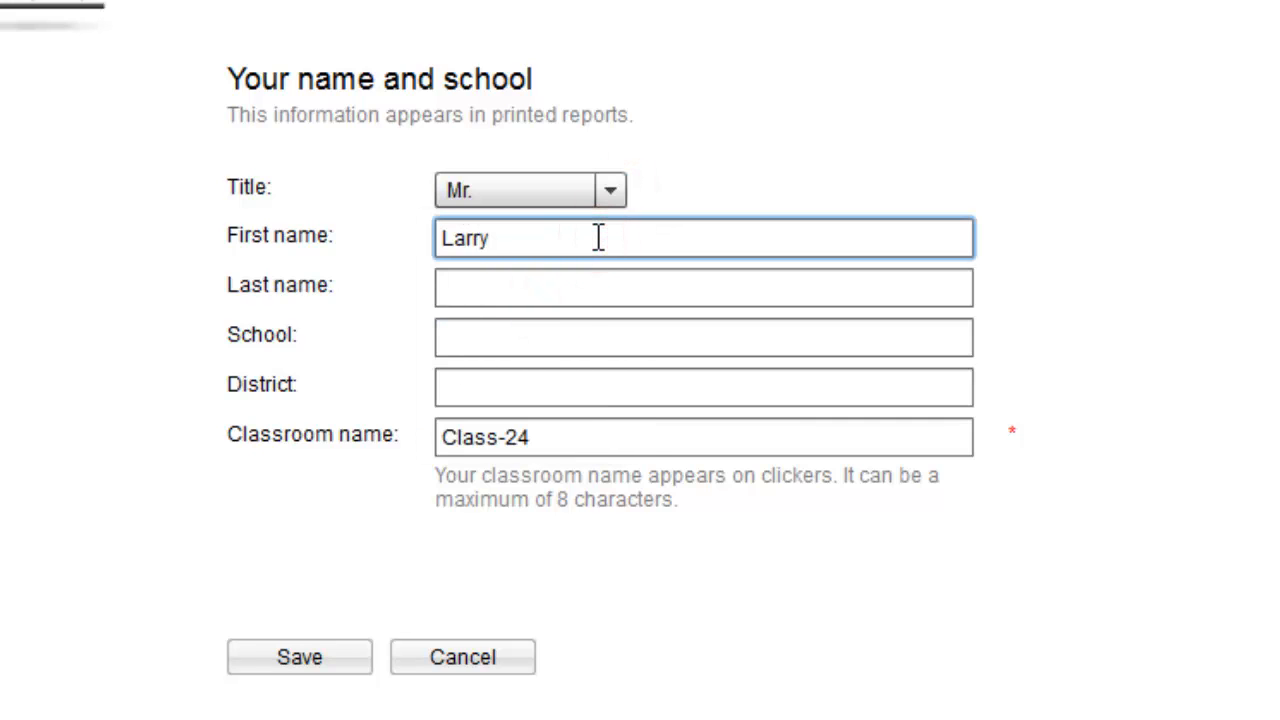
key("Tab")
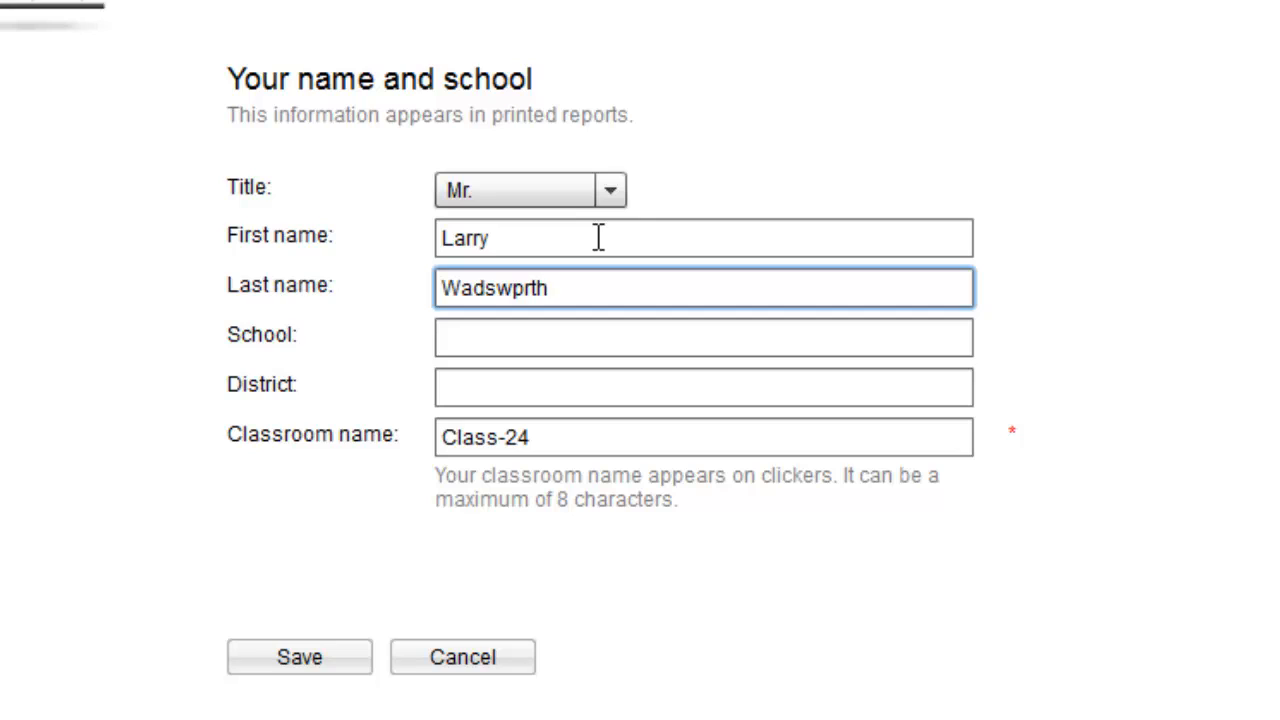
Set the school to PBO, district to Houston and classroom name to D32, and save the teacher file in the Documents library
key("Tab")
type("PBO")
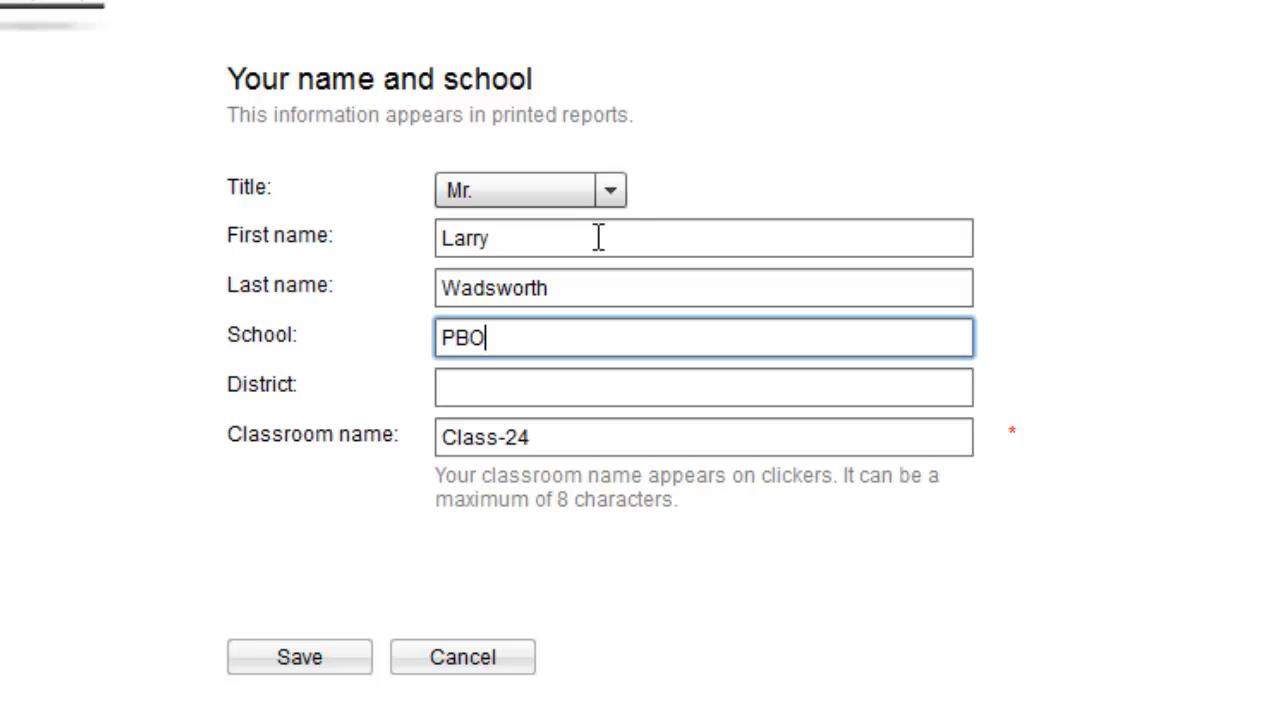
key("Tab")
type("Houston")
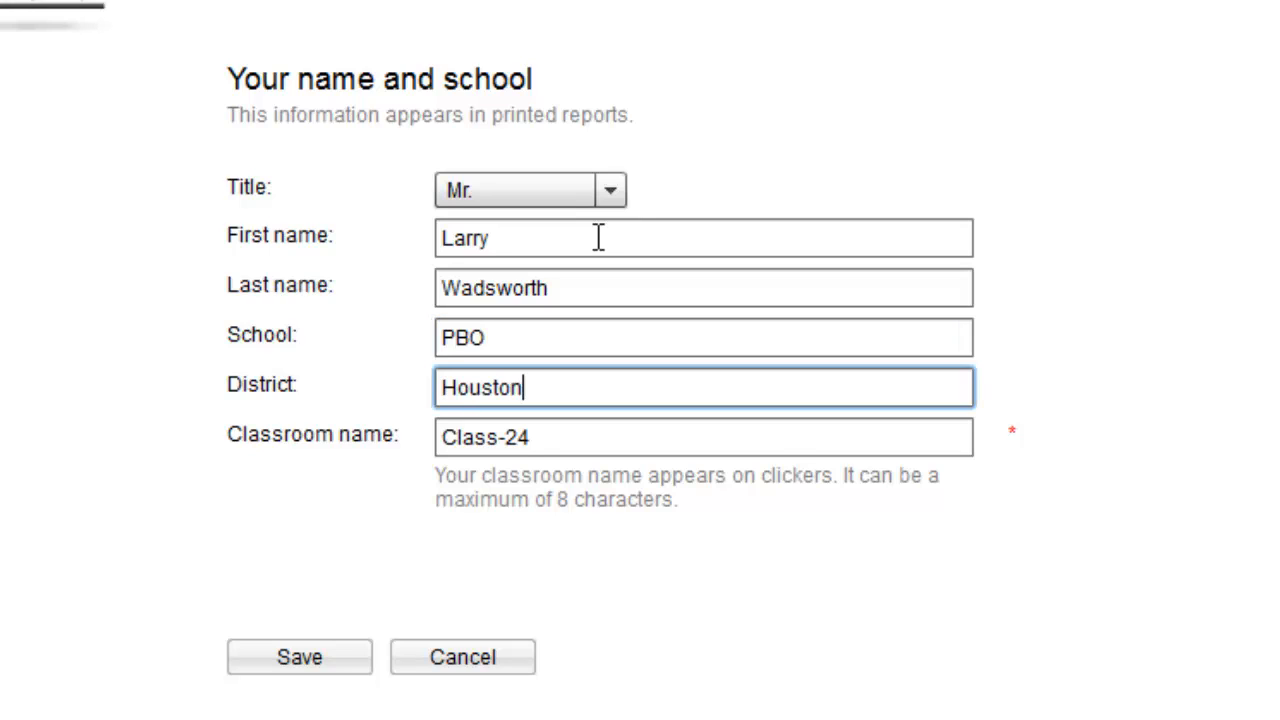
key("Tab")
type("D32")
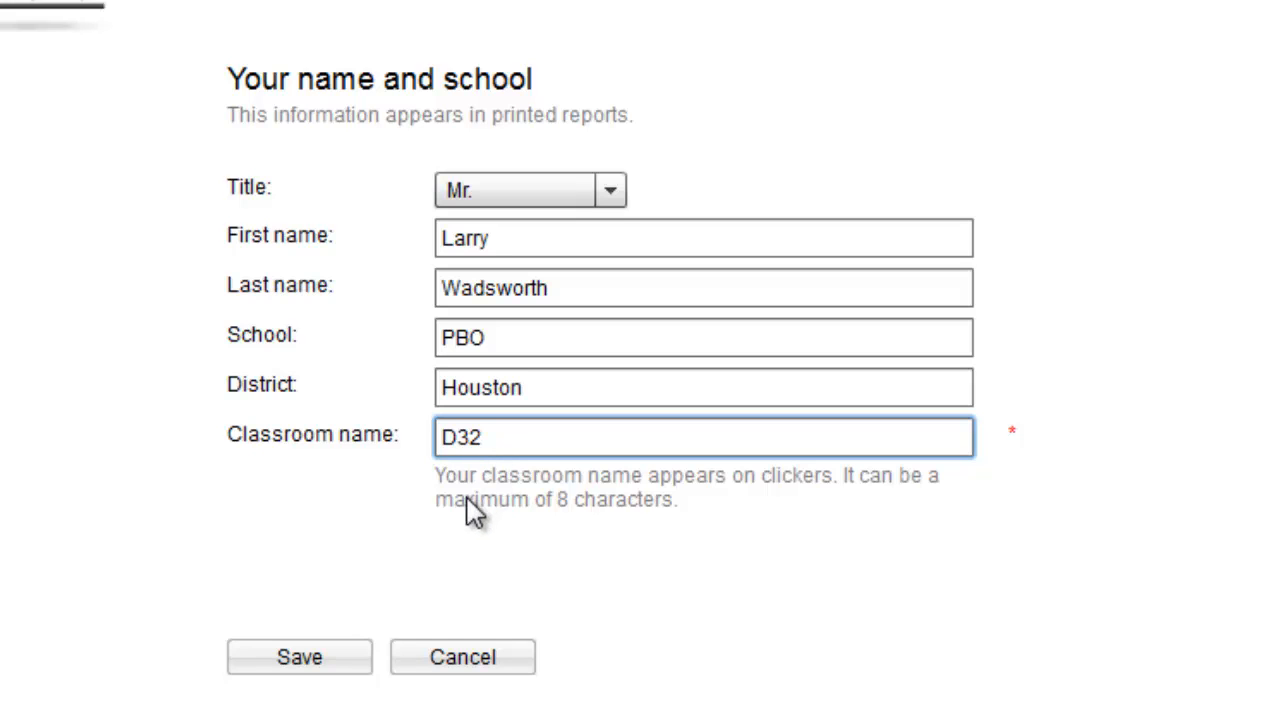
left_click(300, 660)
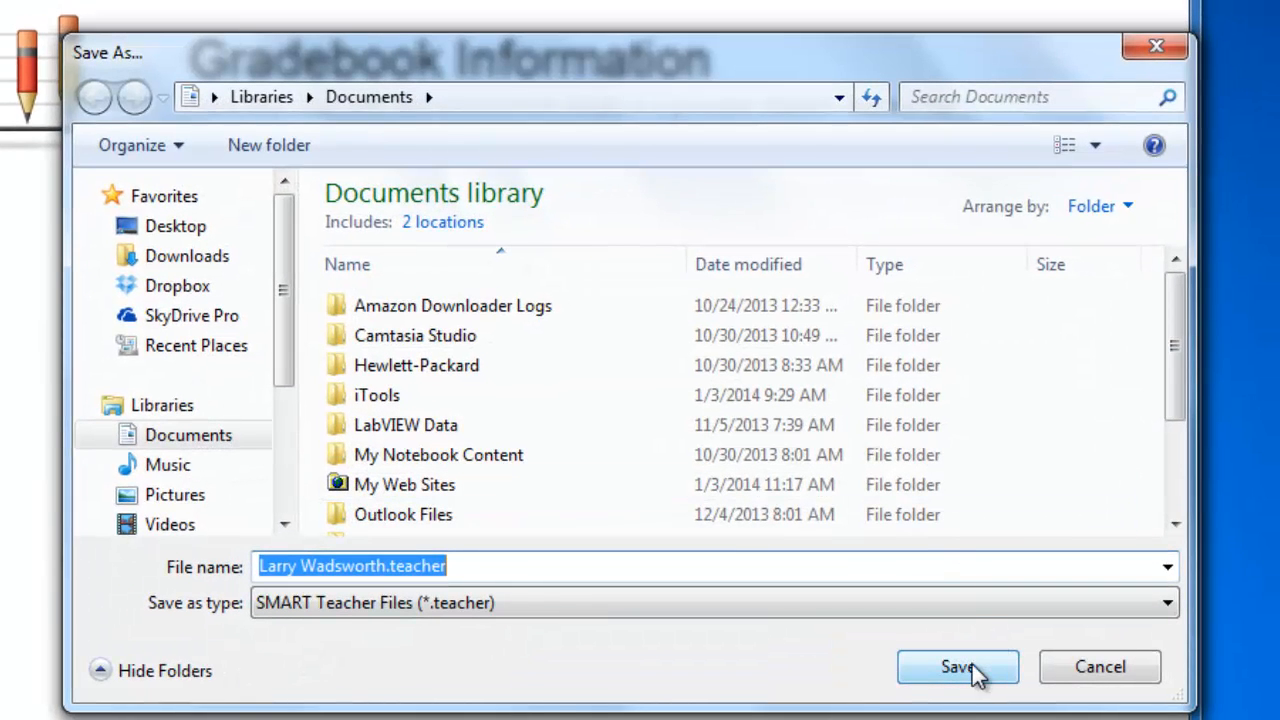
left_click(972, 666)
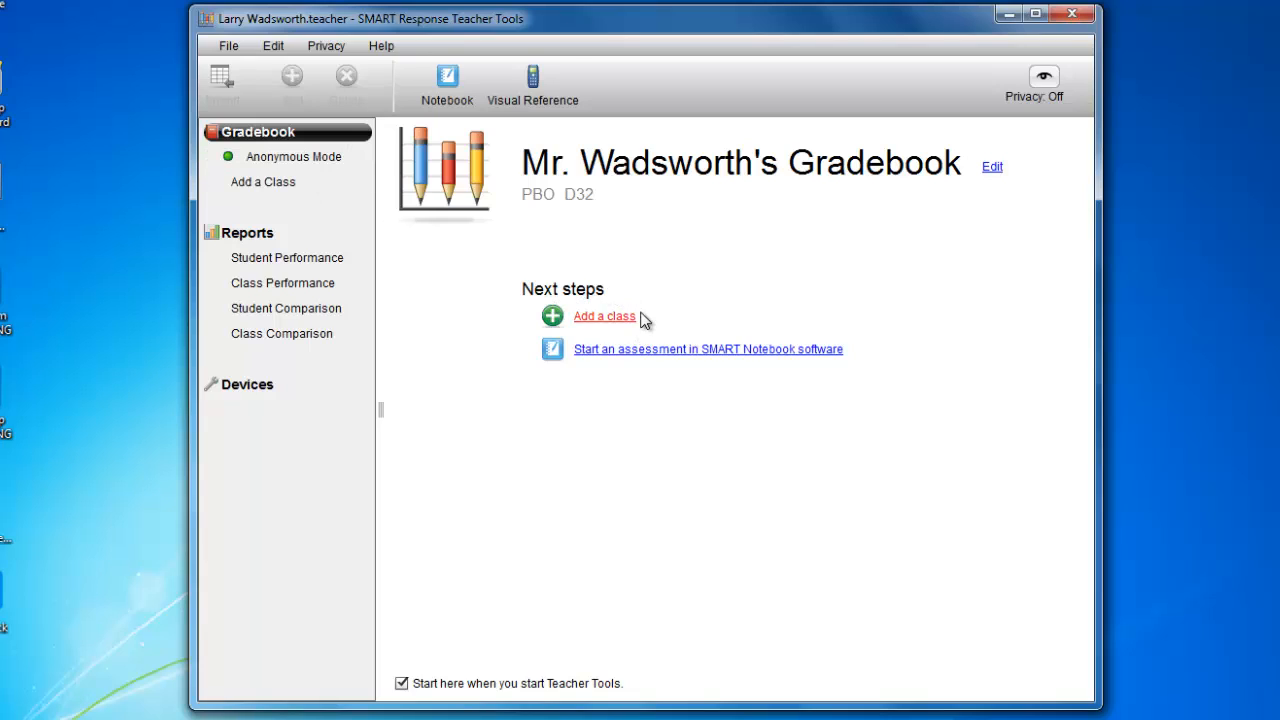
Add a class named Math 2 with period 2, location D32 and a passing grade of 70%
left_click(283, 184)
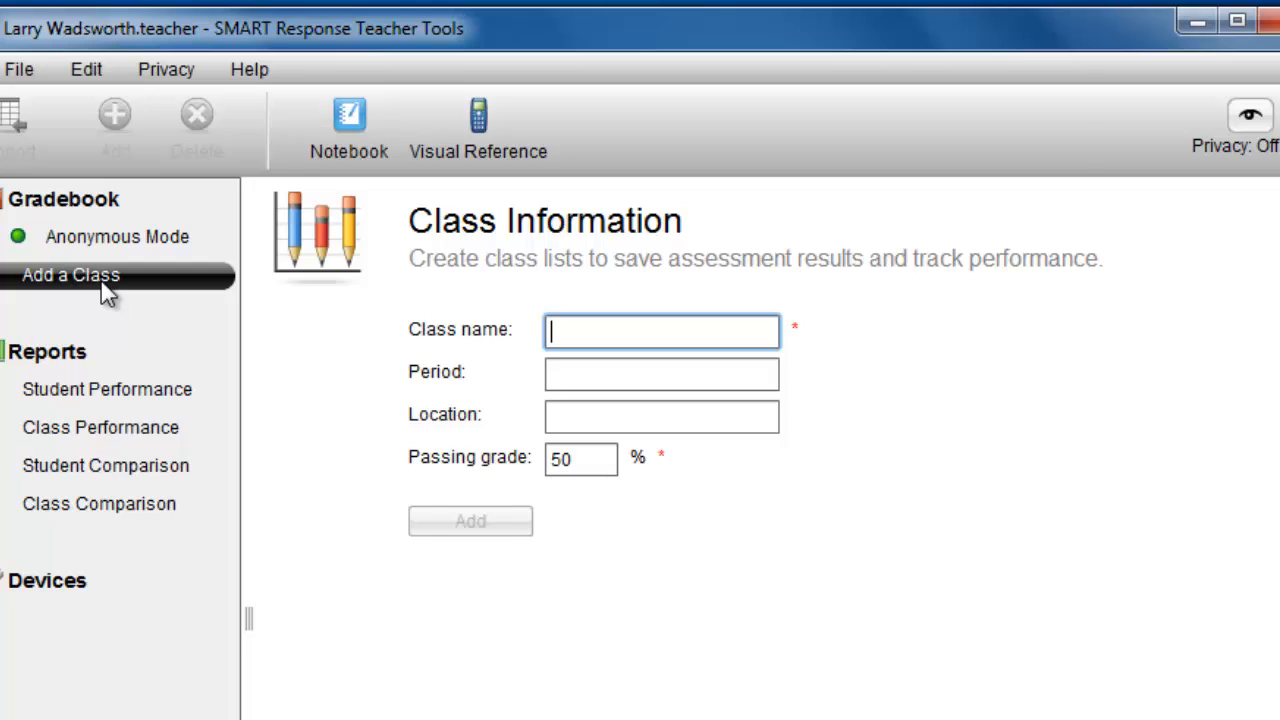
type("Math ")
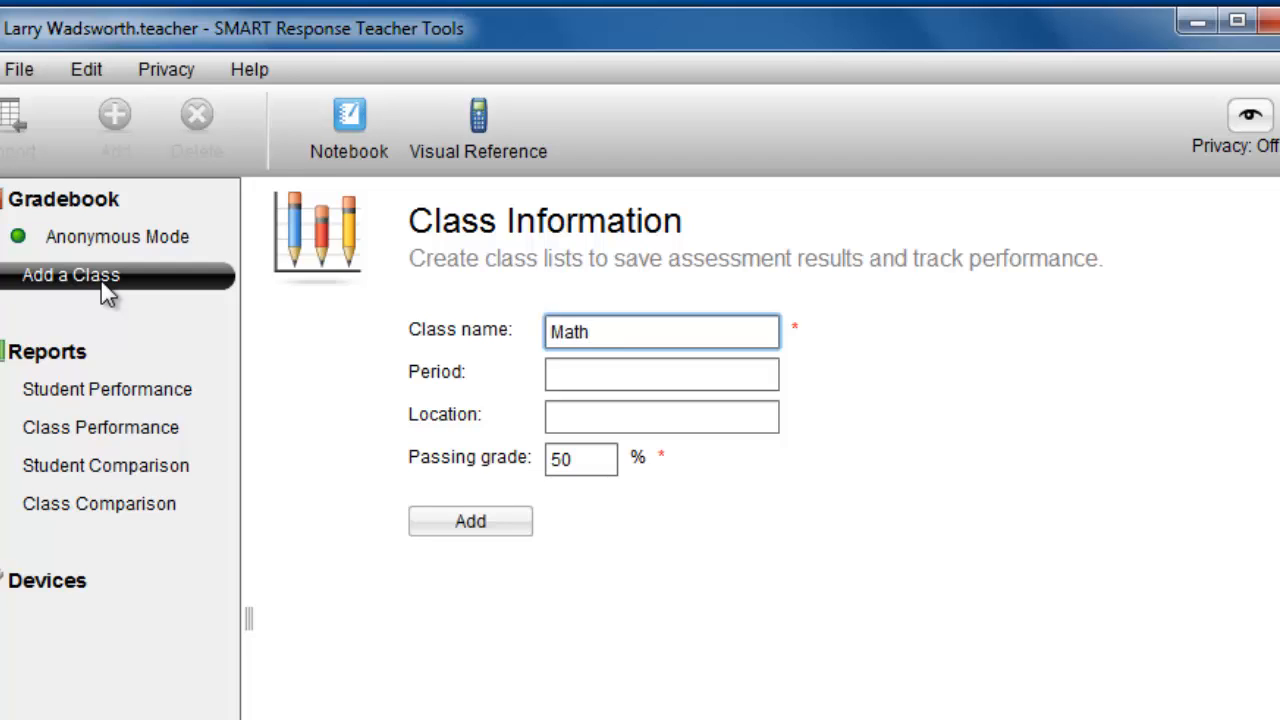
type("2")
key("Tab")
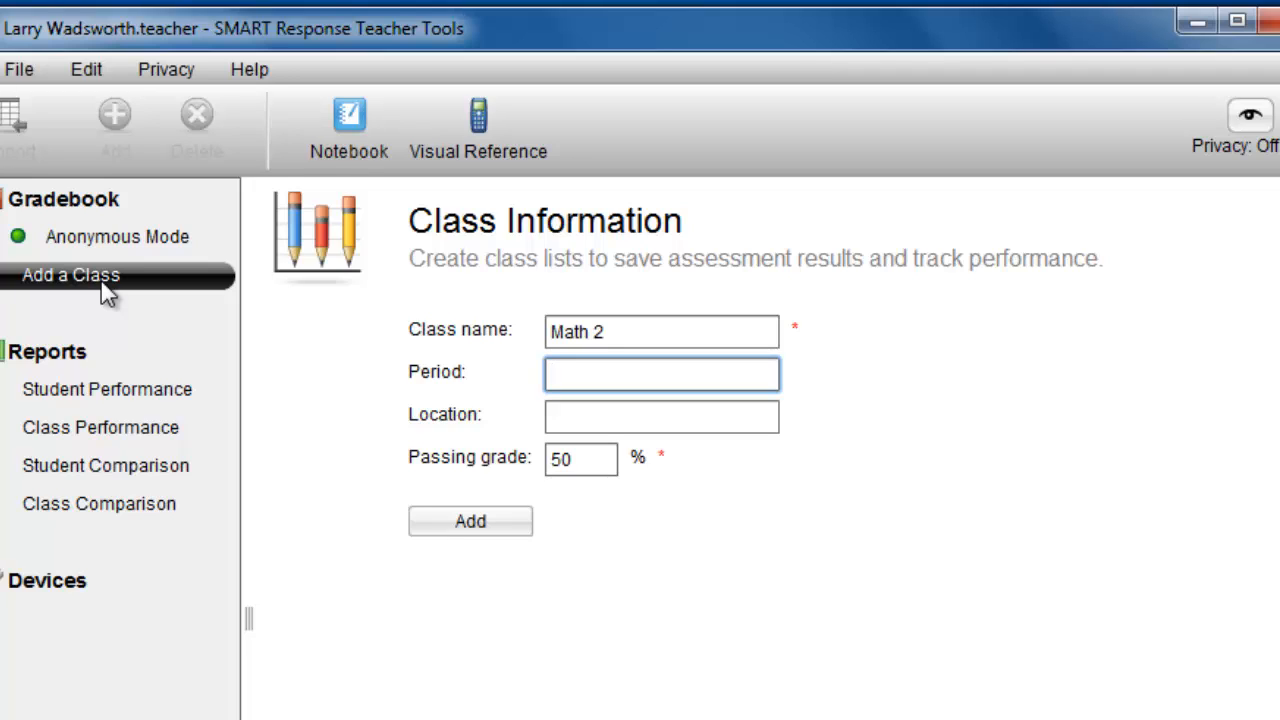
type("2")
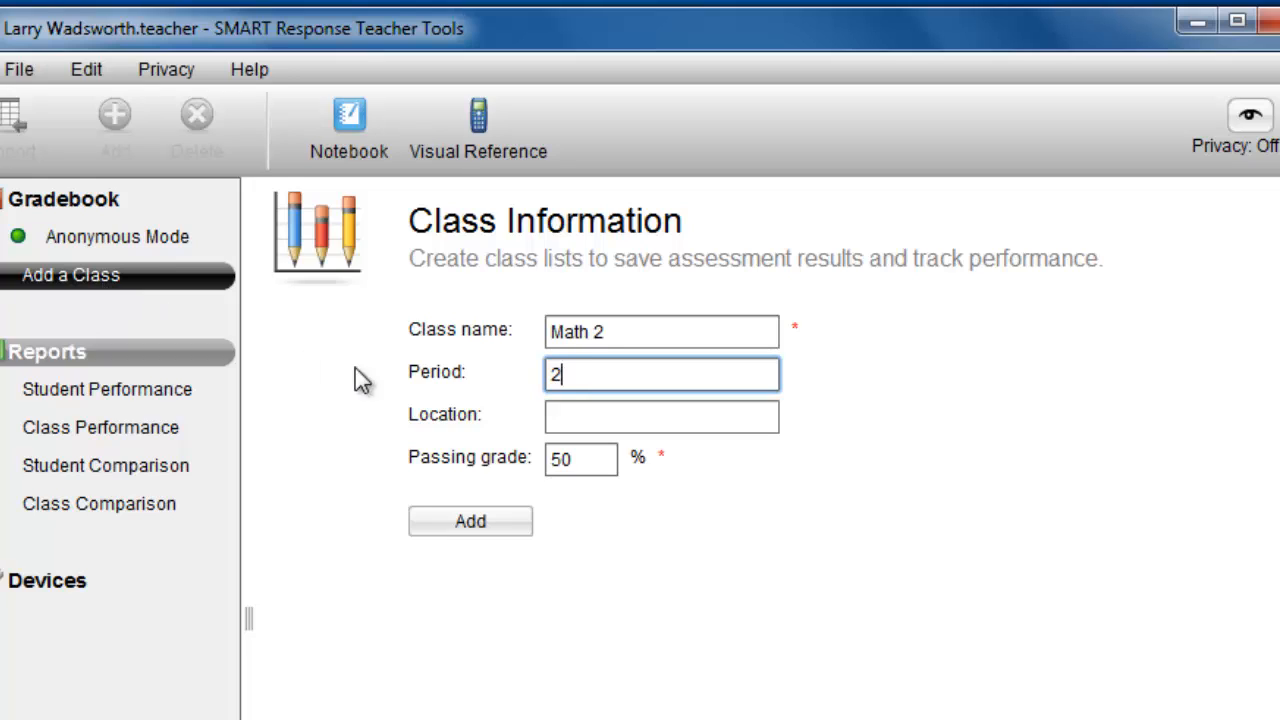
left_click(564, 415)
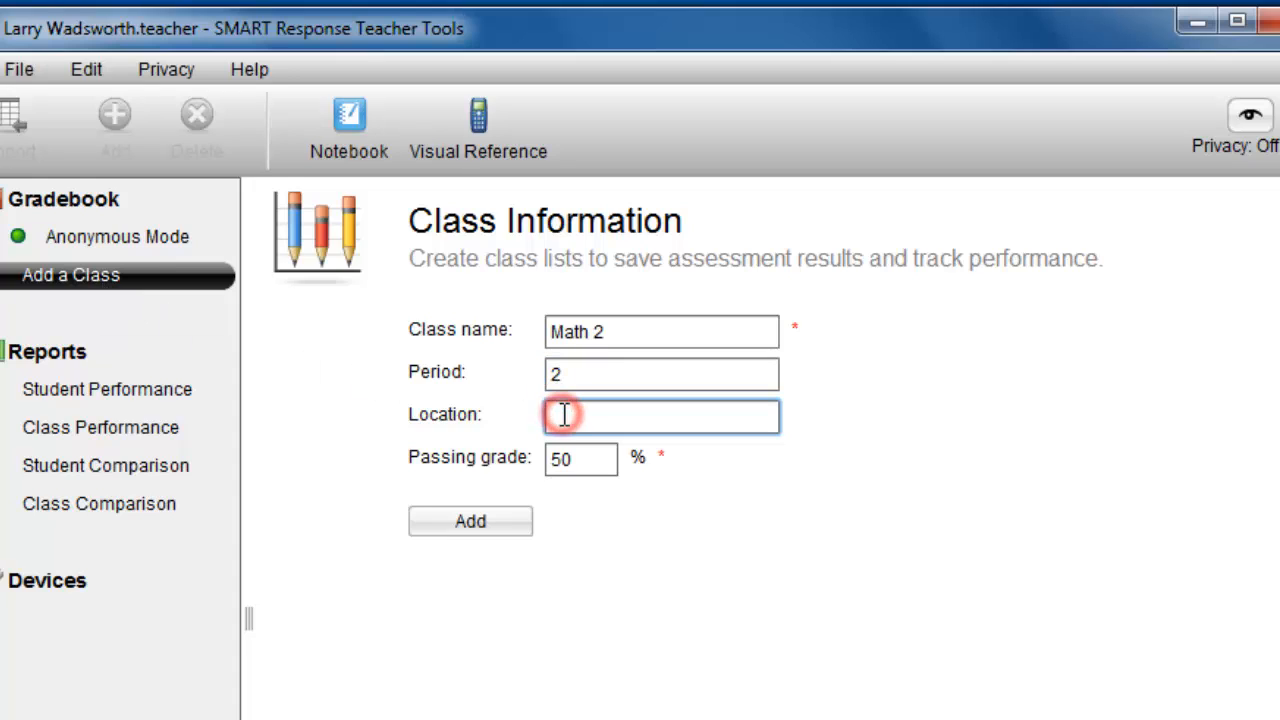
type("D32")
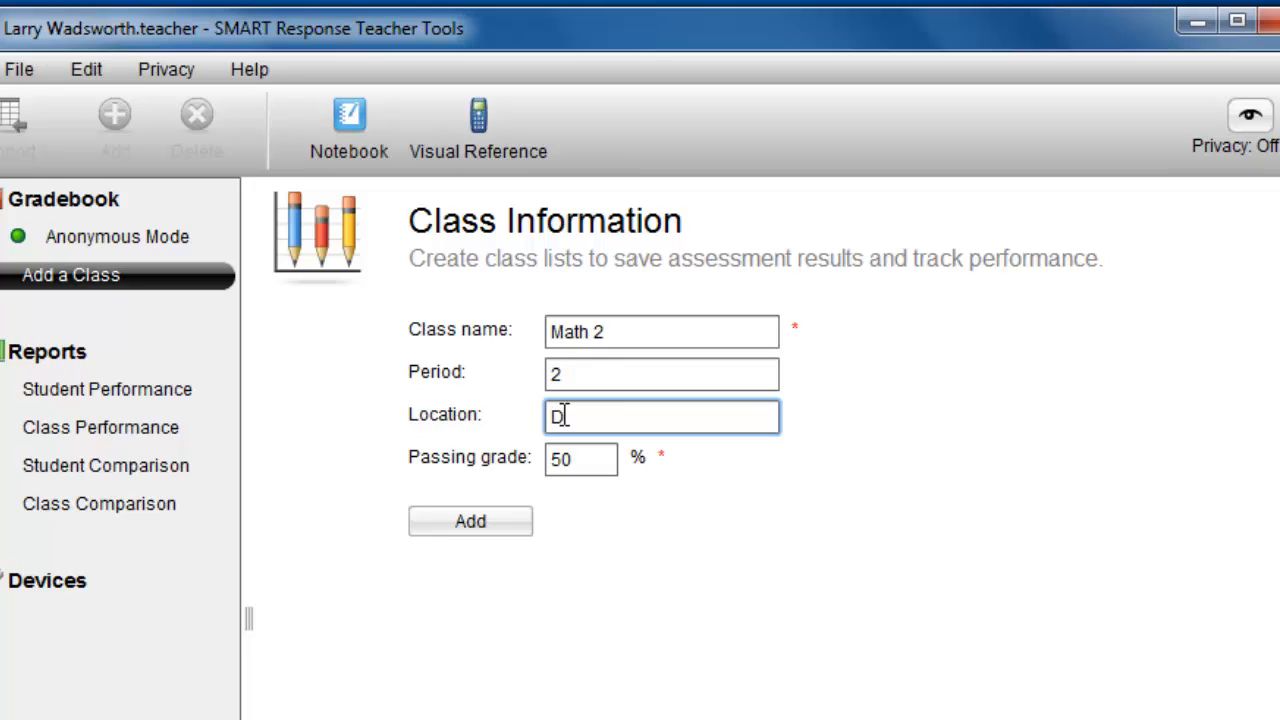
double_click(585, 459)
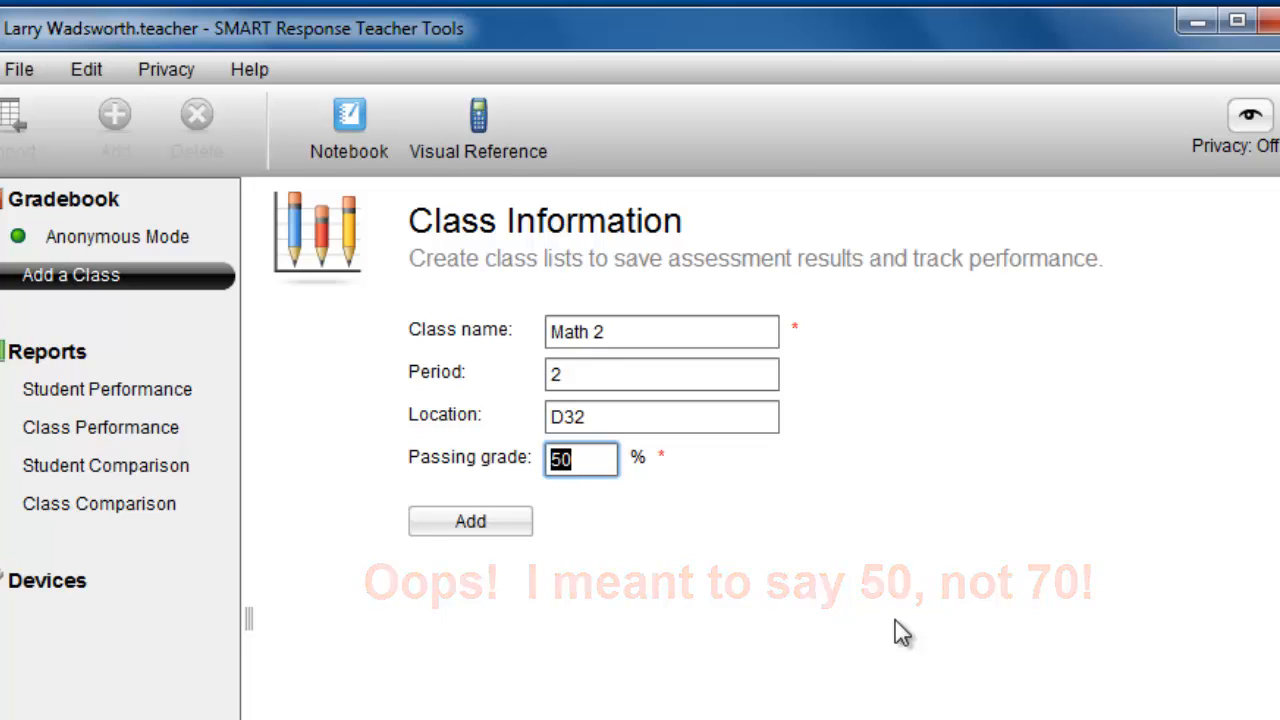
type("70")
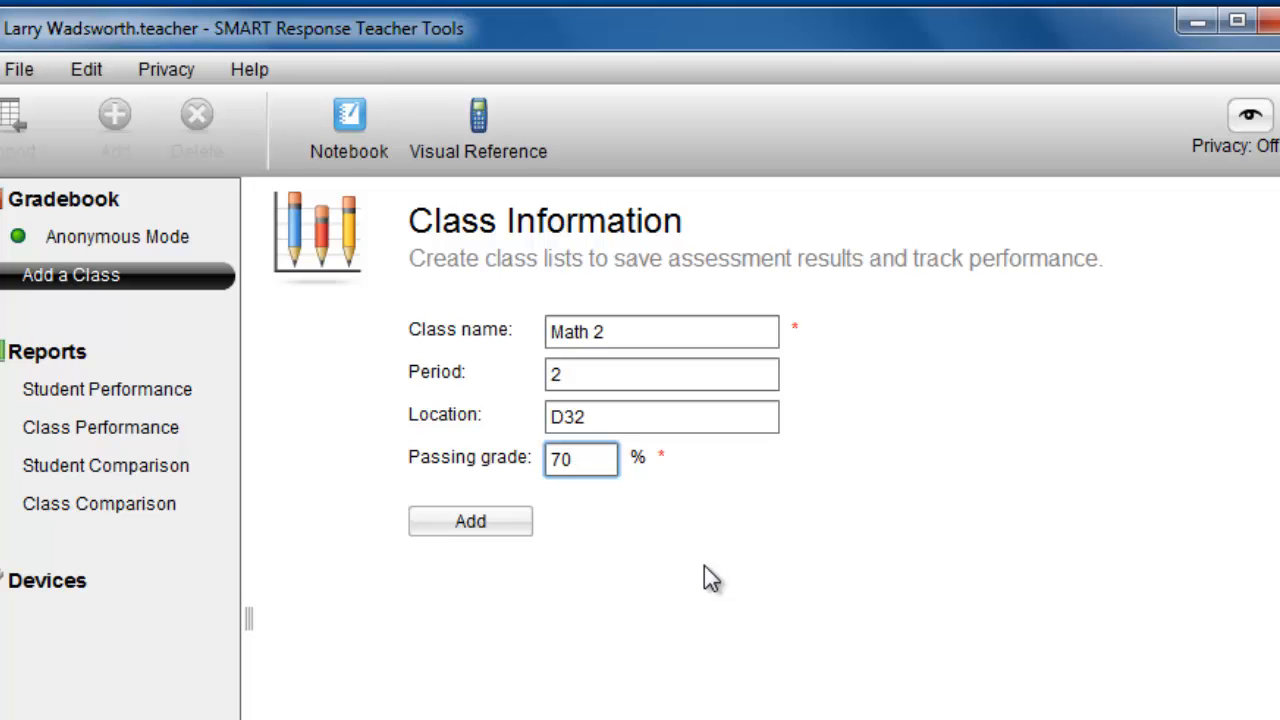
left_click(488, 528)
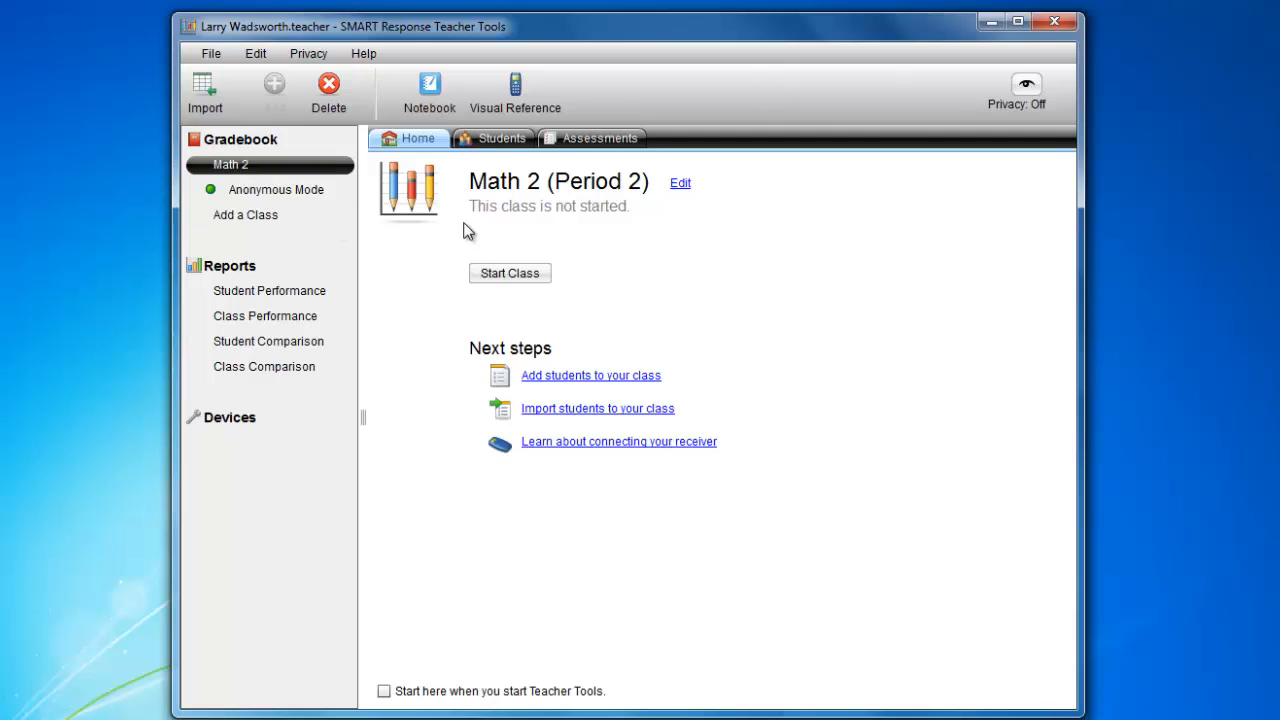
Start importing students into the Math 2 (Period 2) class with Microsoft Excel as the source format
left_click(491, 140)
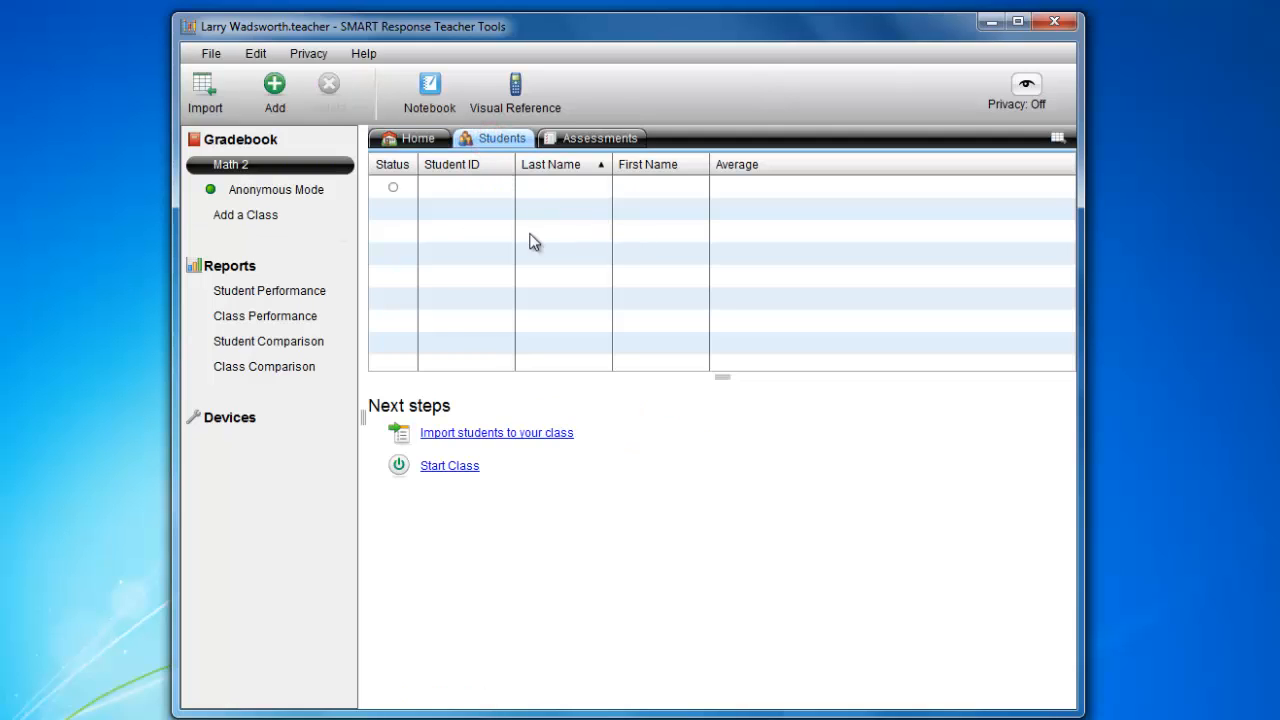
left_click(420, 139)
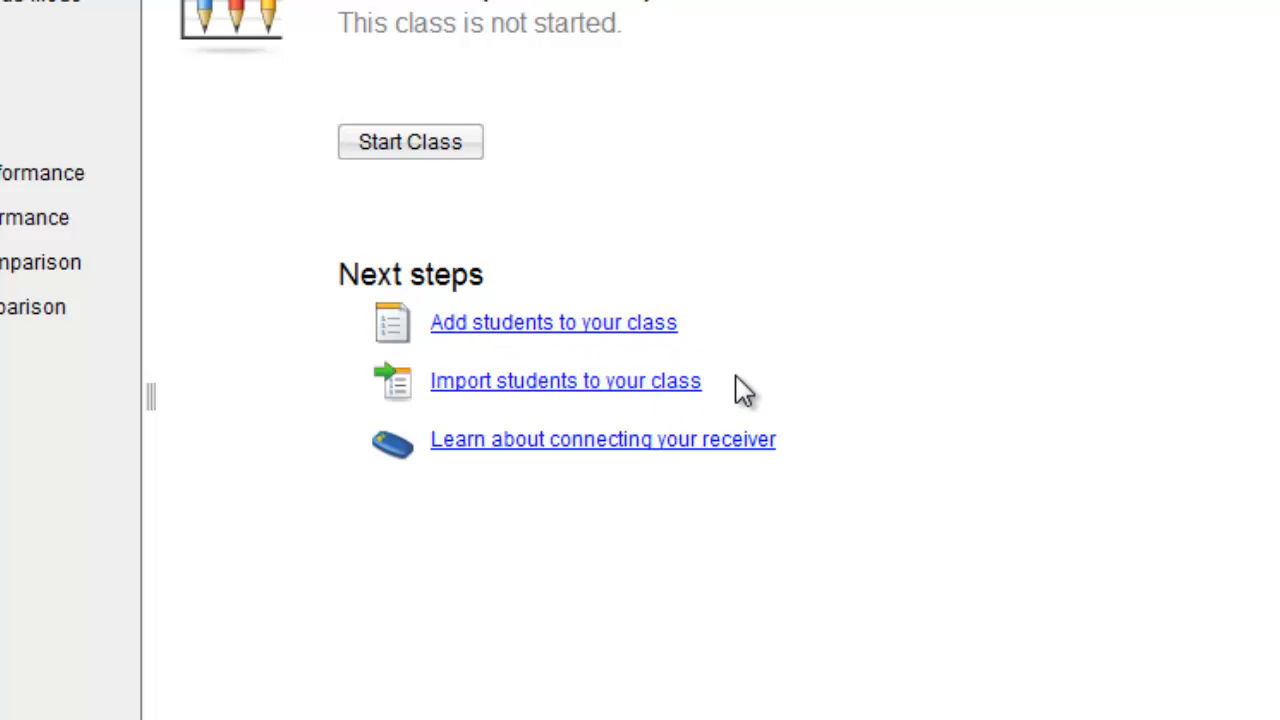
left_click(508, 390)
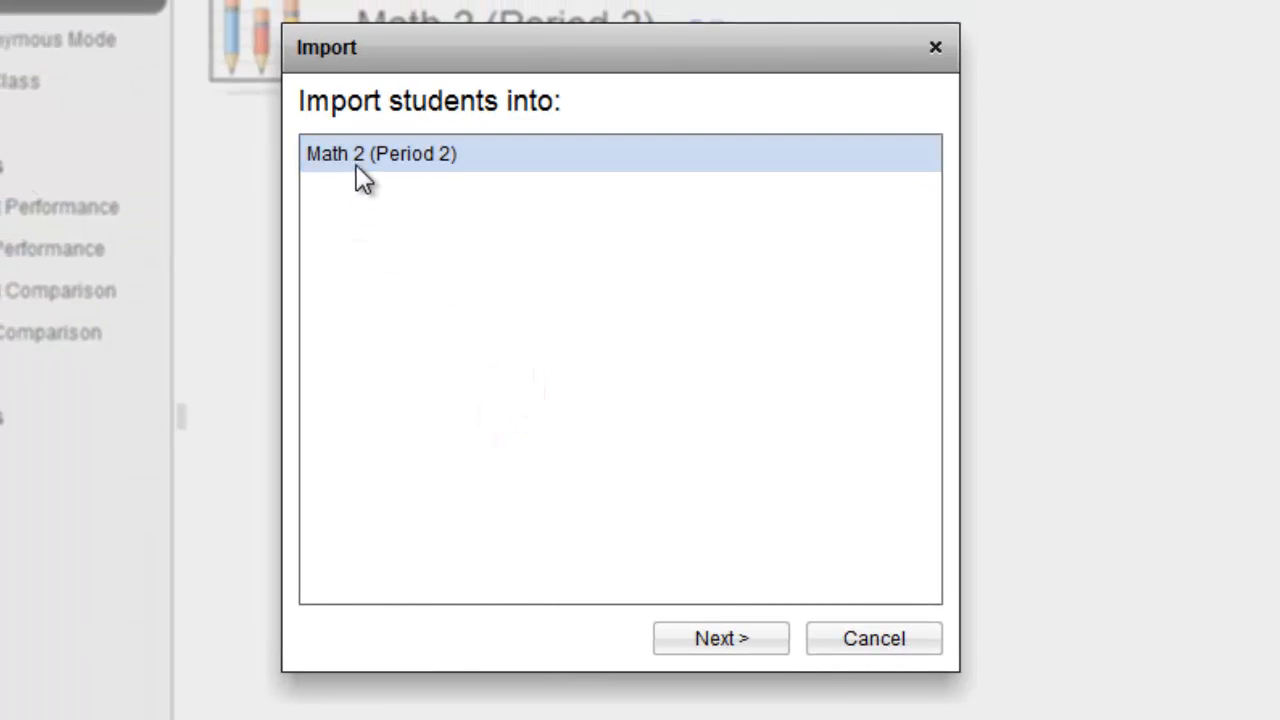
left_click(402, 157)
left_click(740, 648)
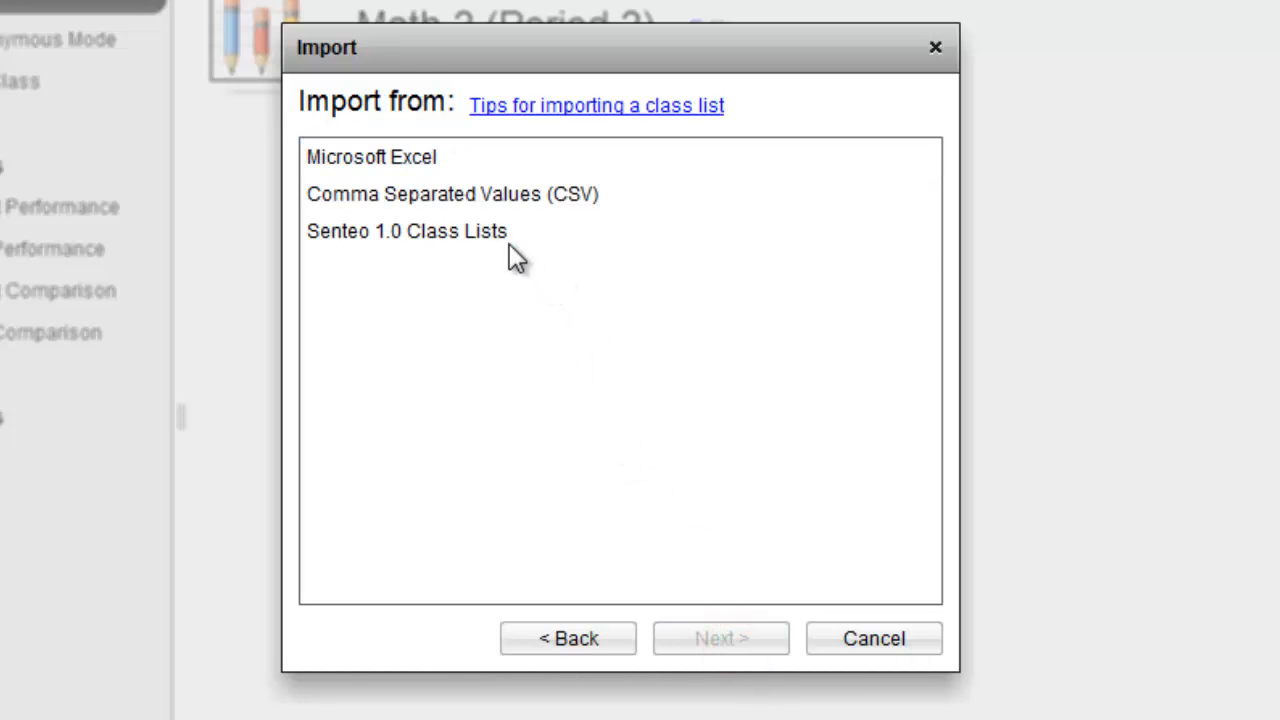
left_click(398, 160)
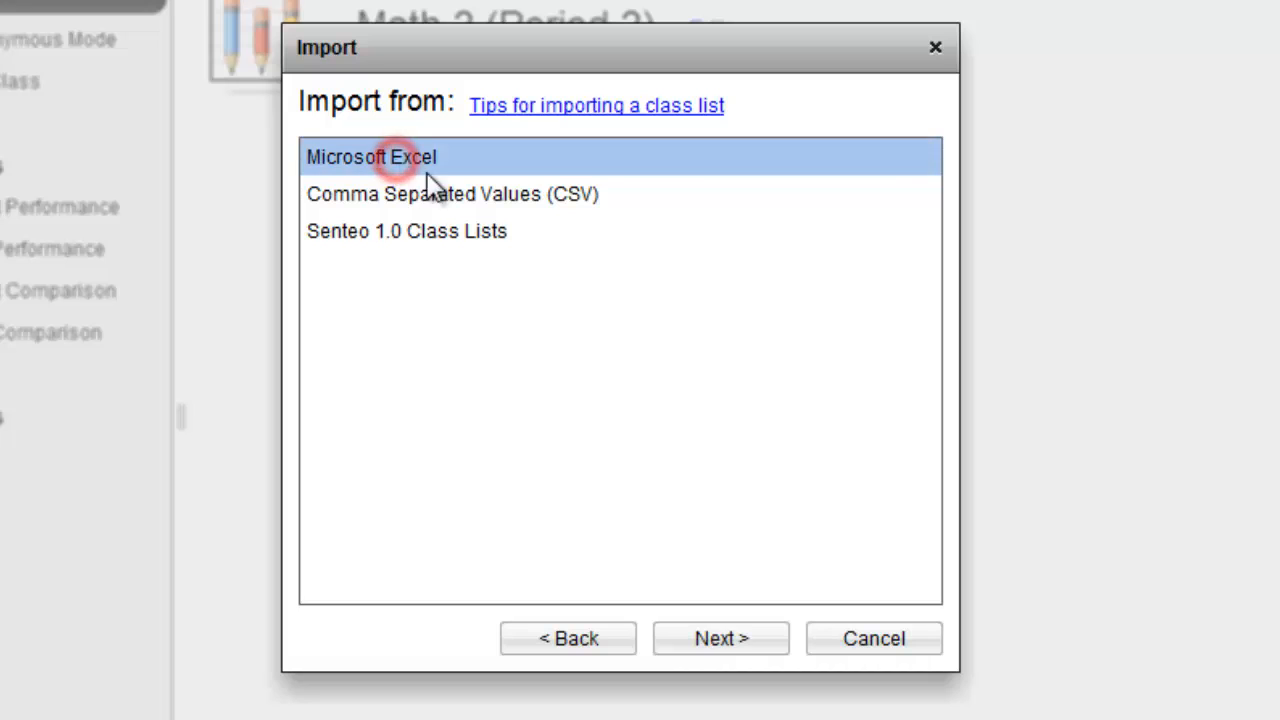
left_click(720, 645)
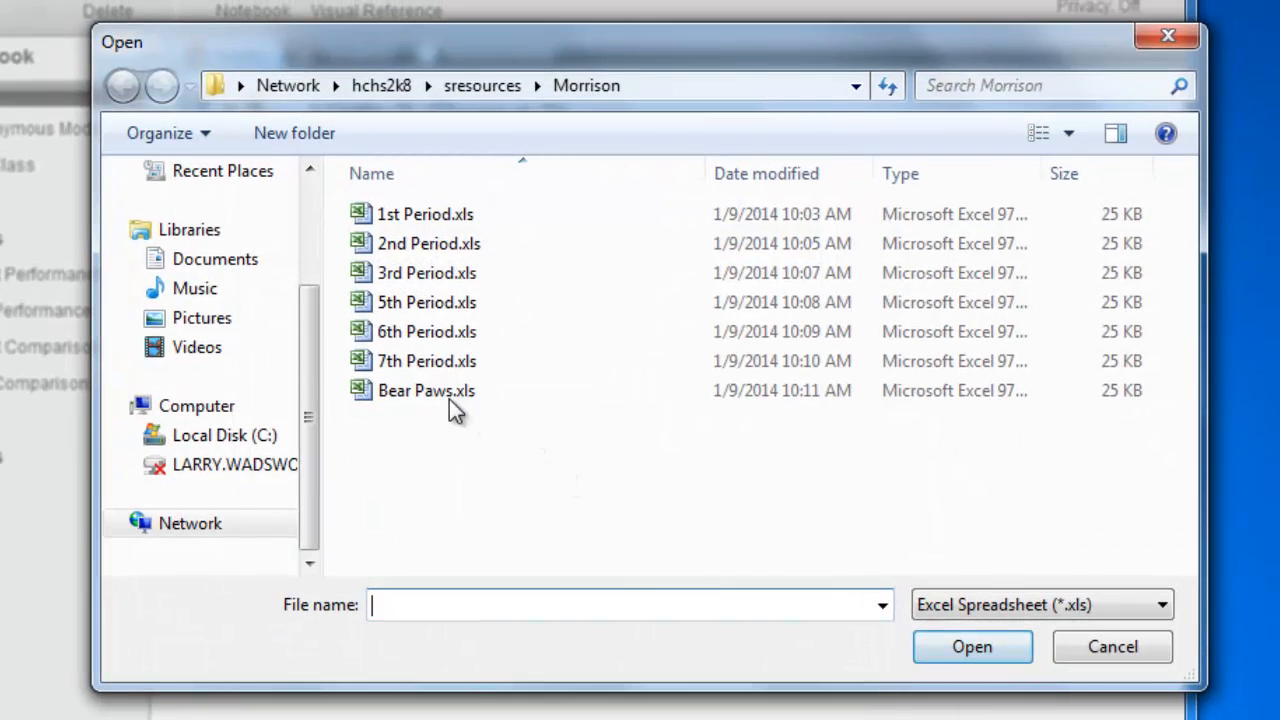
Import the class list from the 2nd Period.xls file on the Desktop
left_click_drag(308, 305, 315, 188)
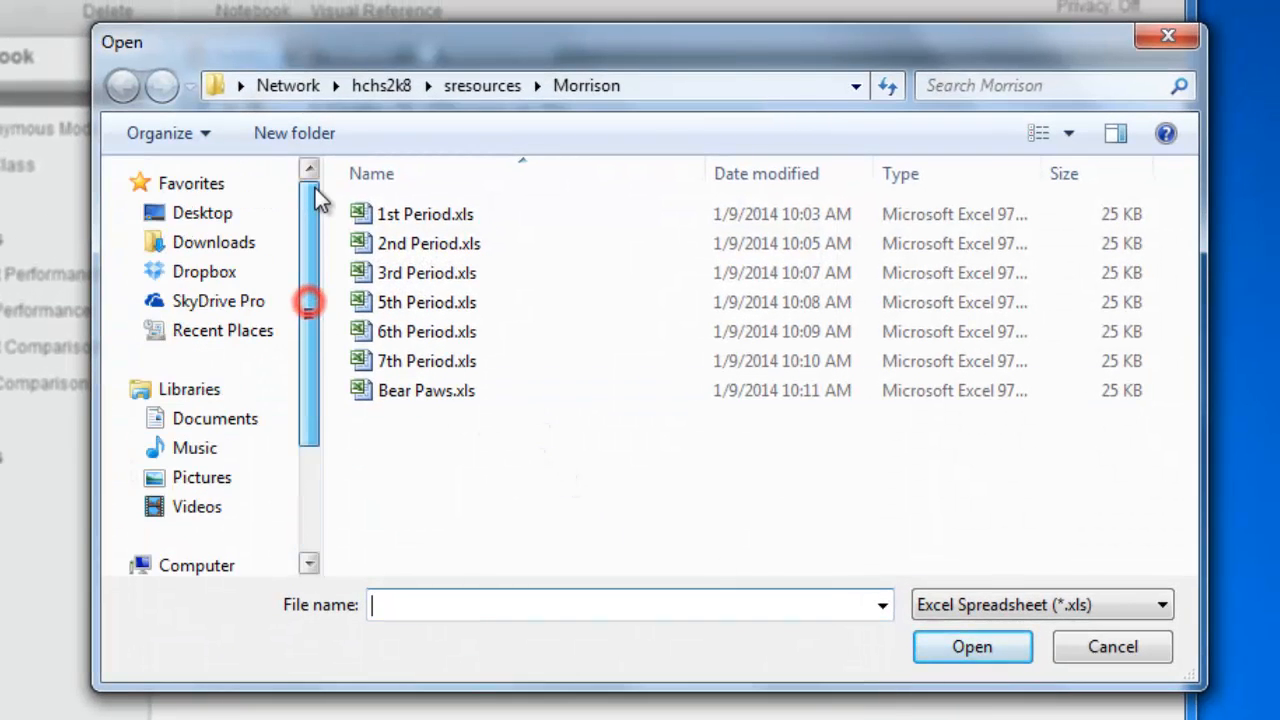
left_click(222, 226)
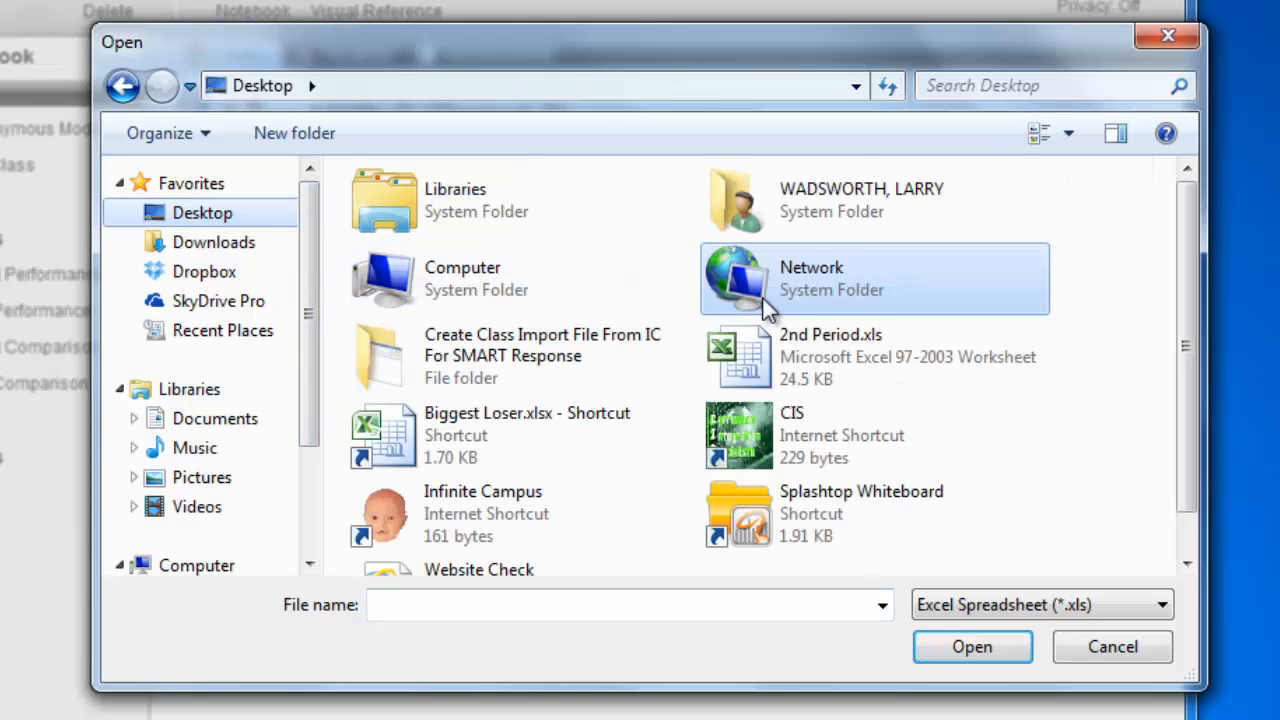
left_click(833, 362)
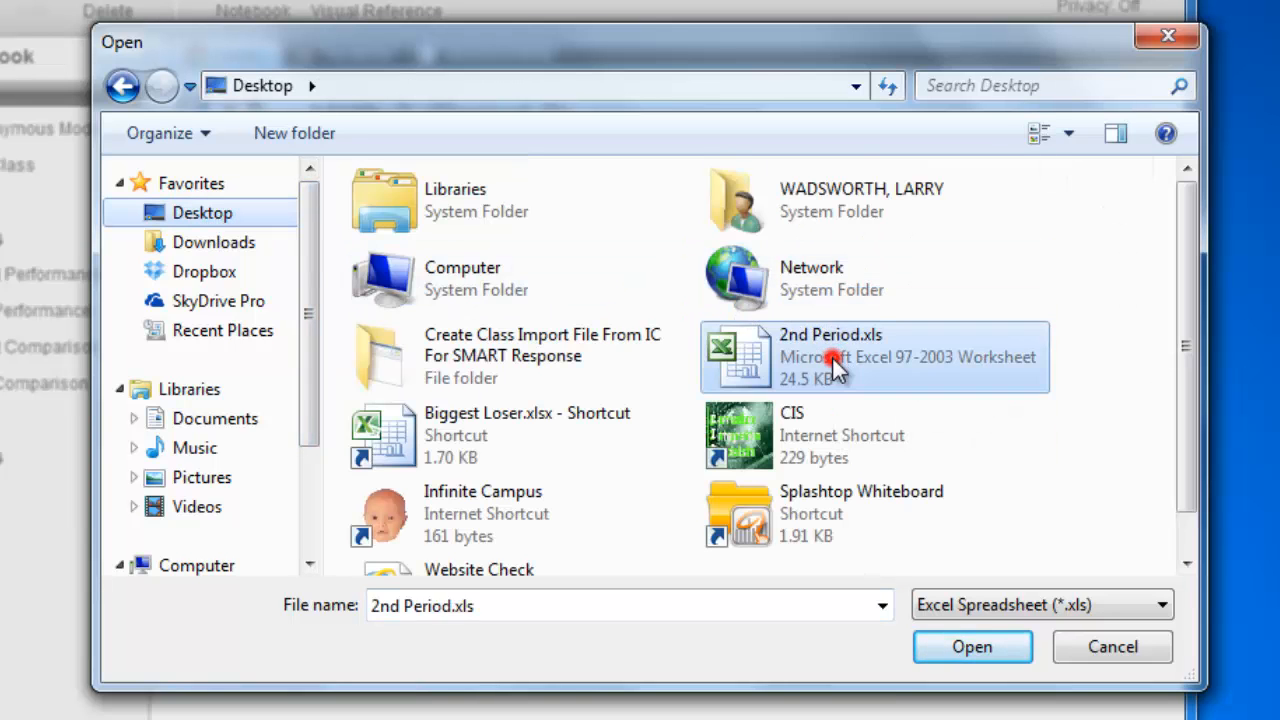
left_click(968, 648)
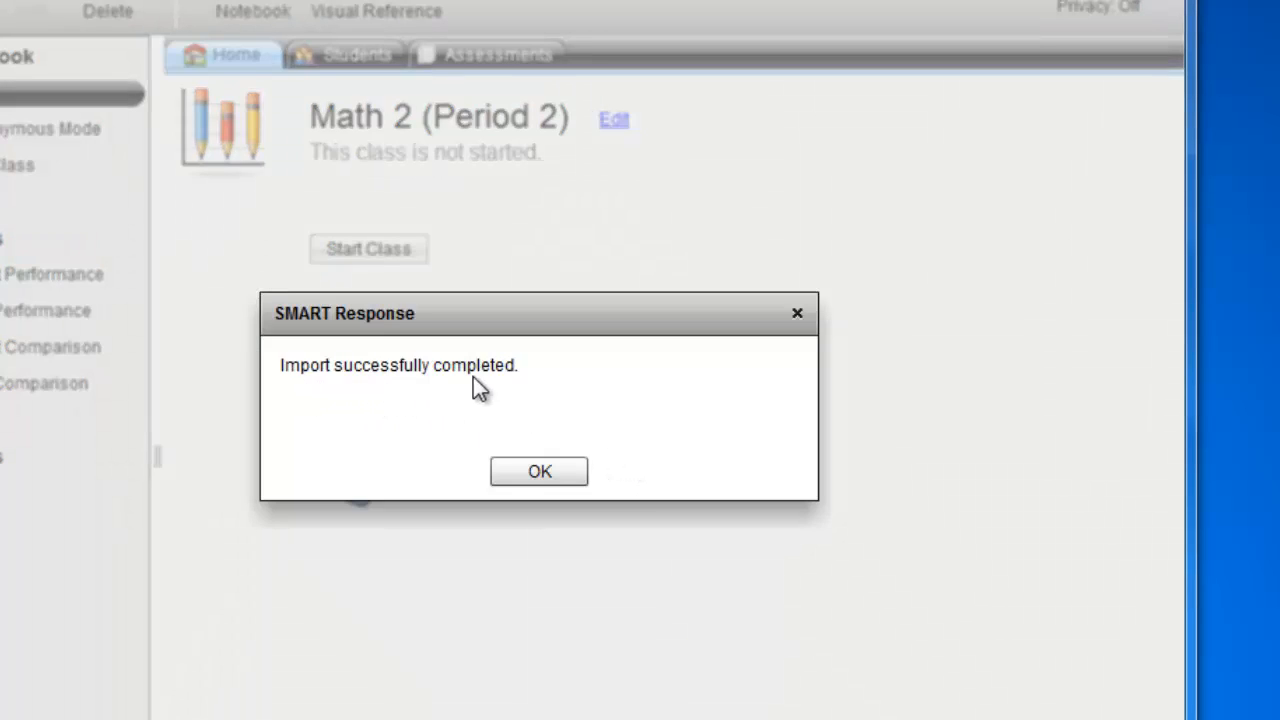
left_click(541, 473)
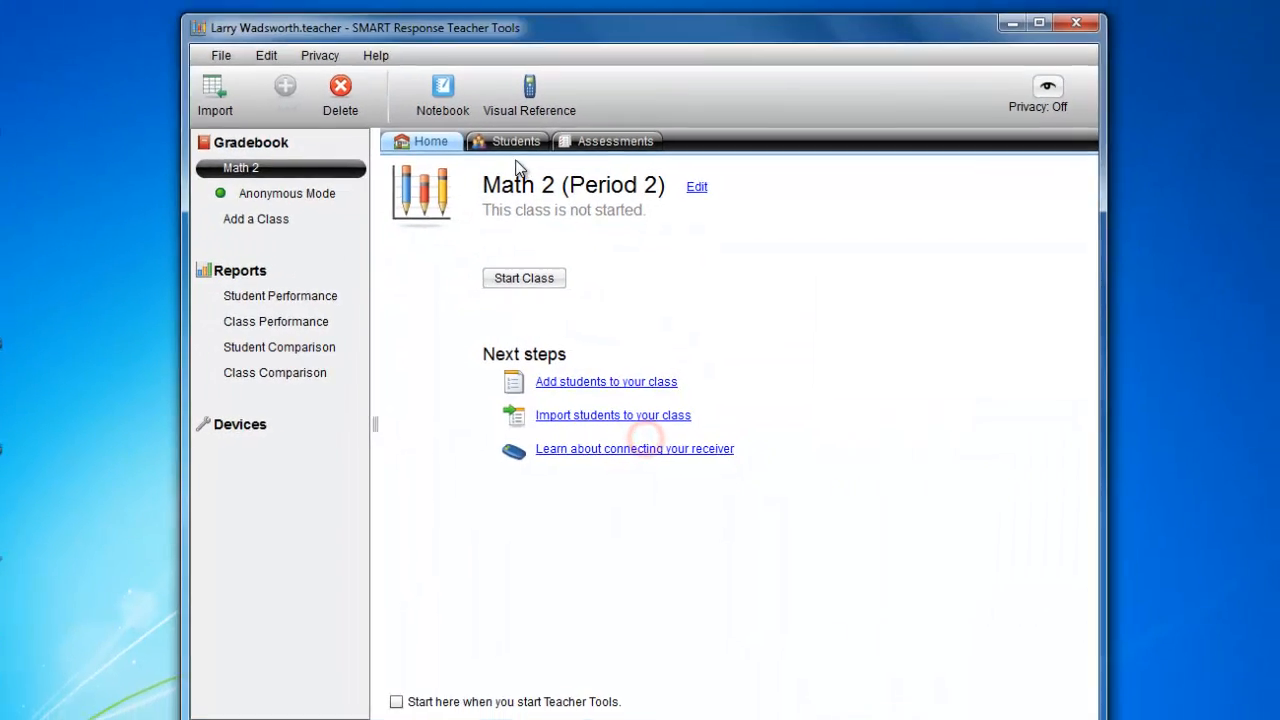
Review the imported student list of Math 2 and return to the class overview
left_click(523, 143)
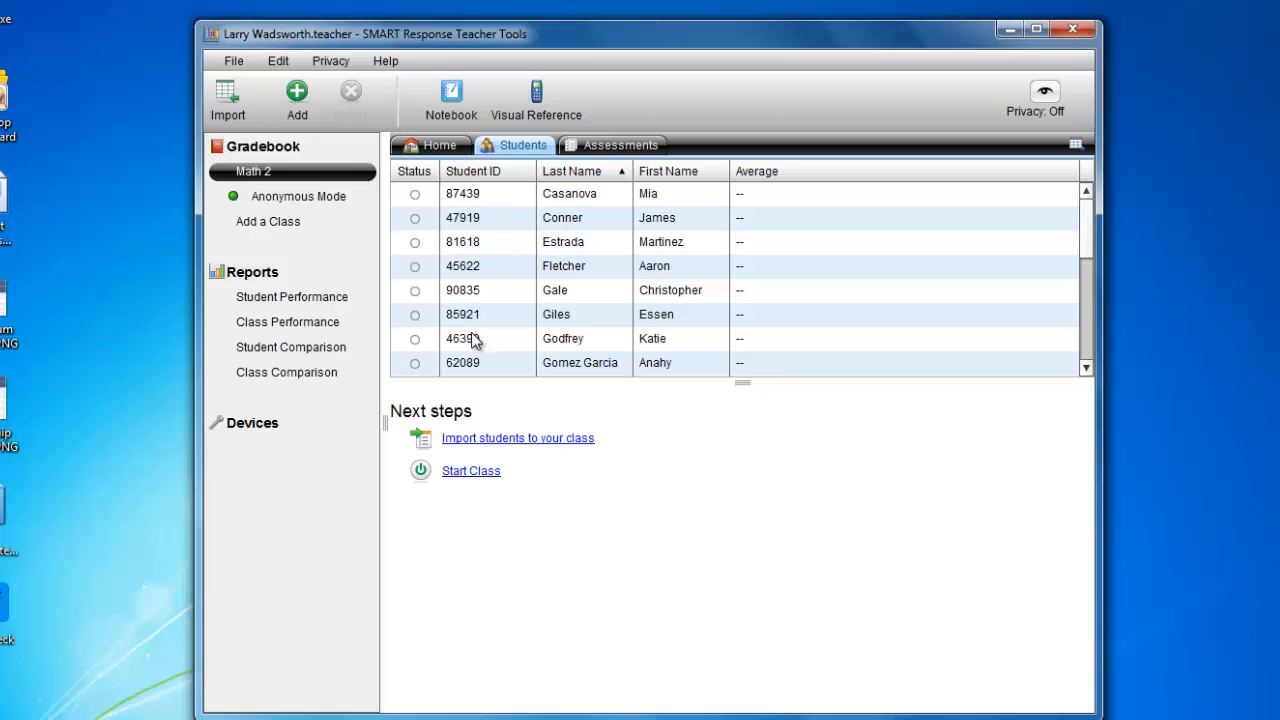
scroll(474, 341, "down", 4)
scroll(471, 337, "up", 2)
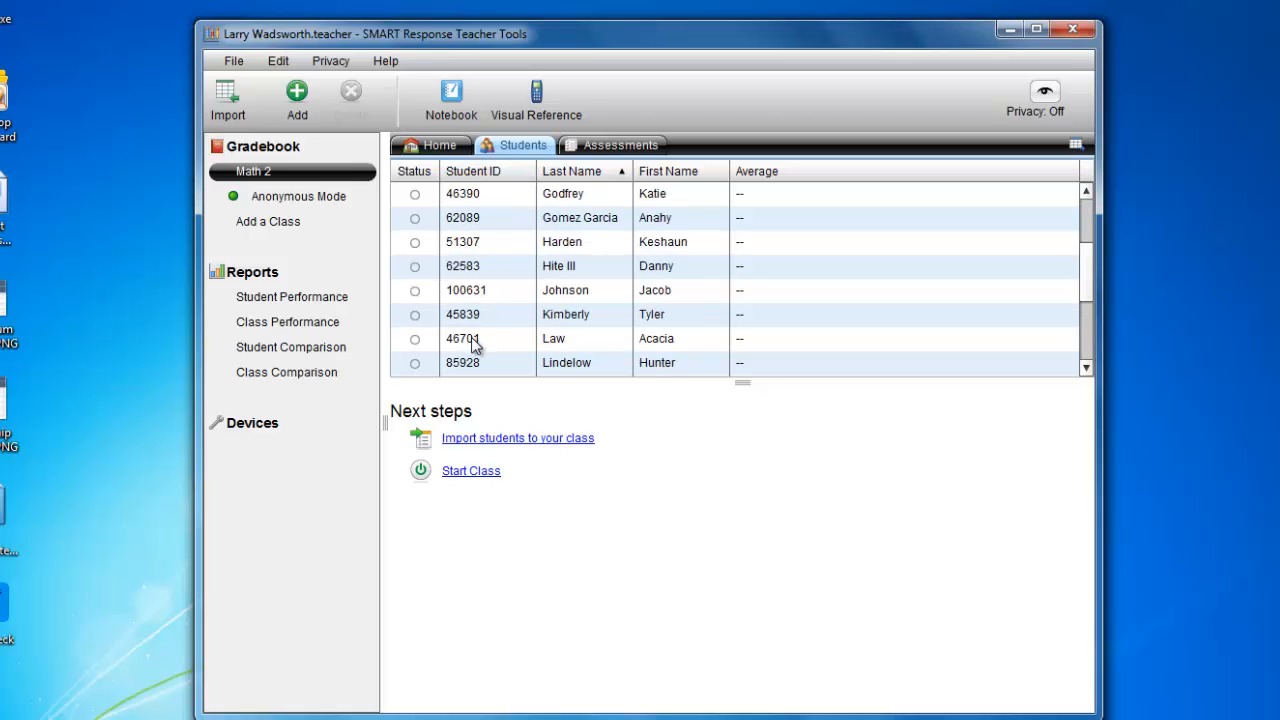
scroll(474, 339, "down", 2)
scroll(474, 336, "up", 4)
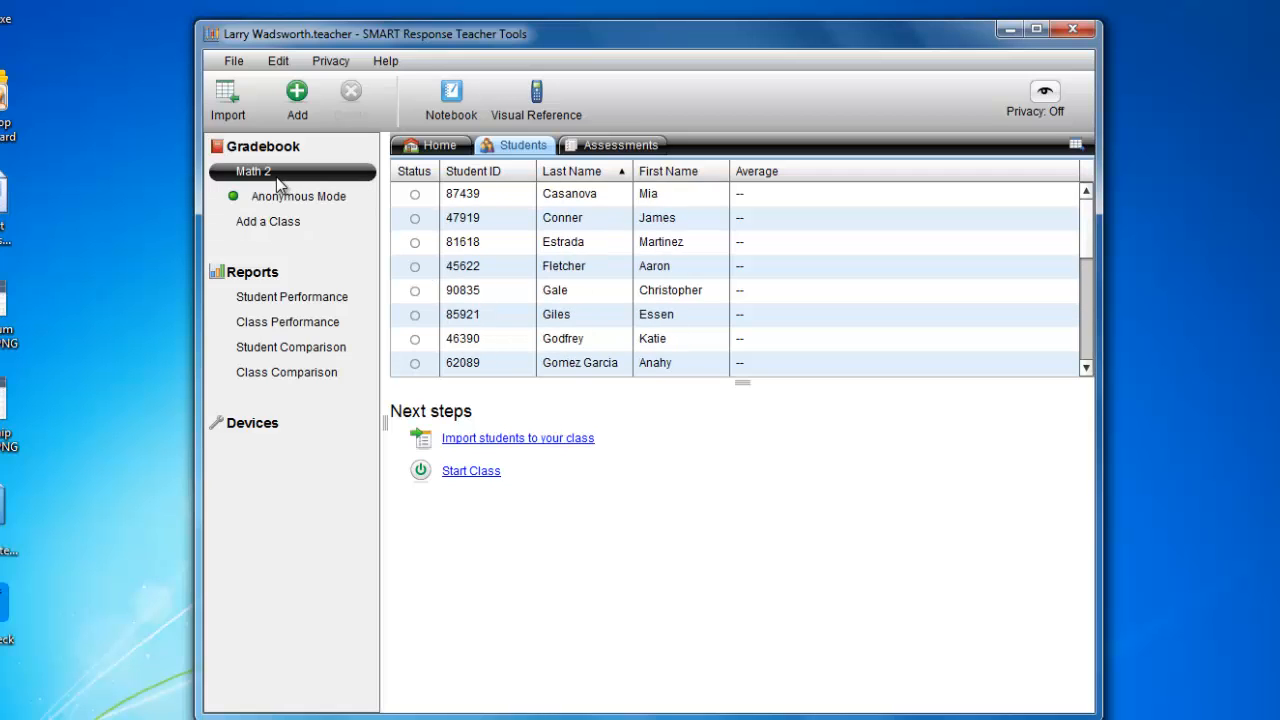
left_click(437, 145)
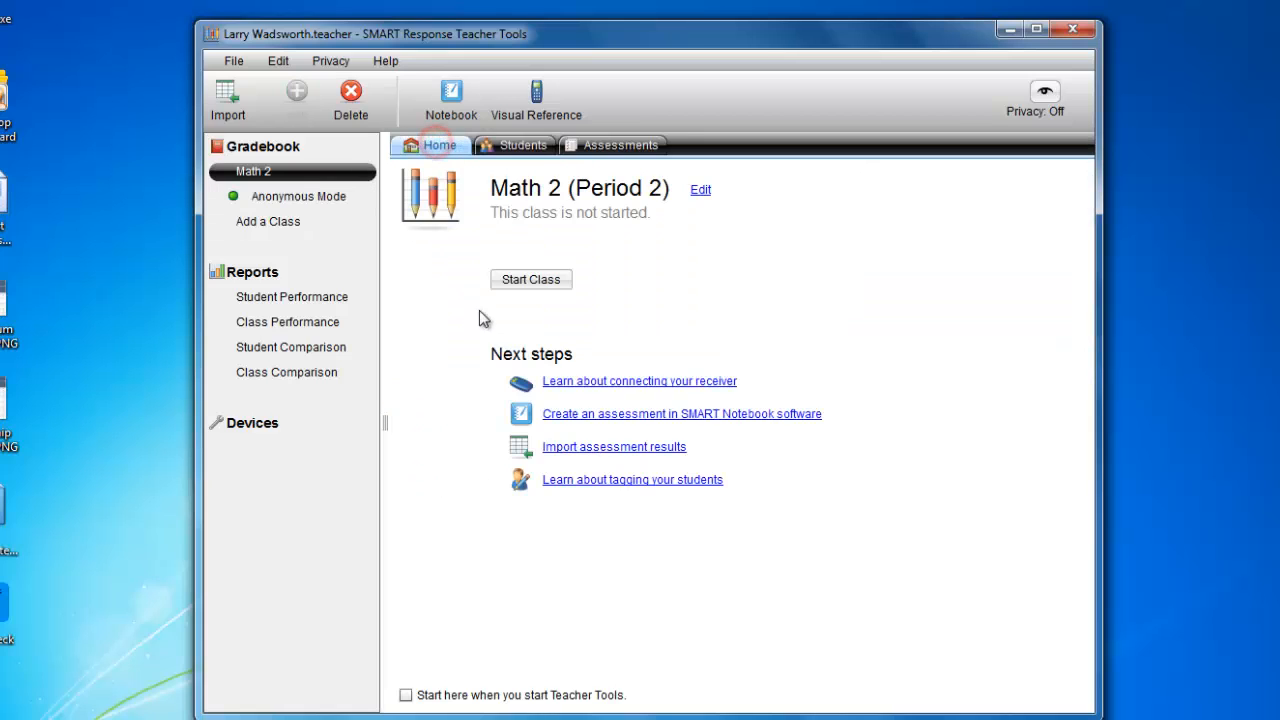